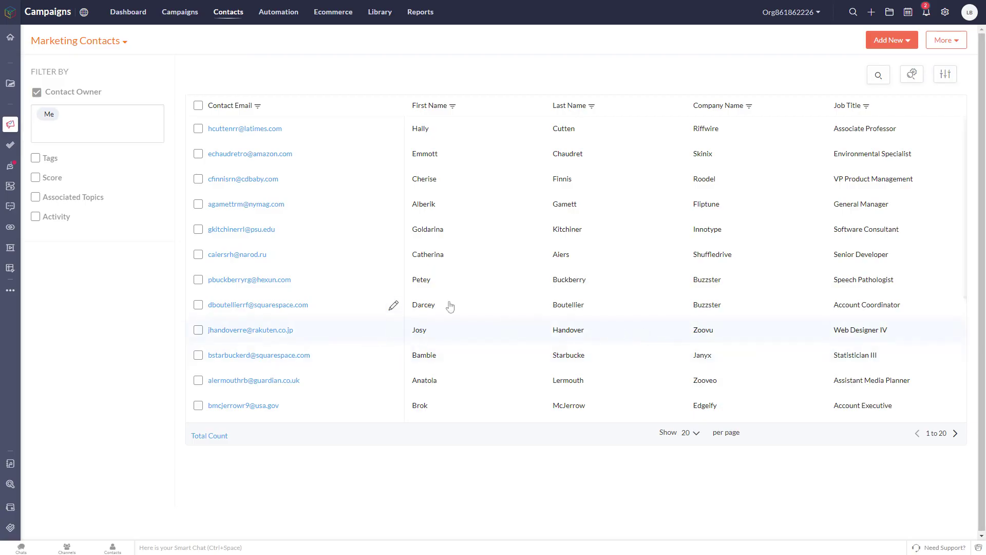
Open Segments from the Contacts menu to reach the empty segment page
mouse_move(234, 15)
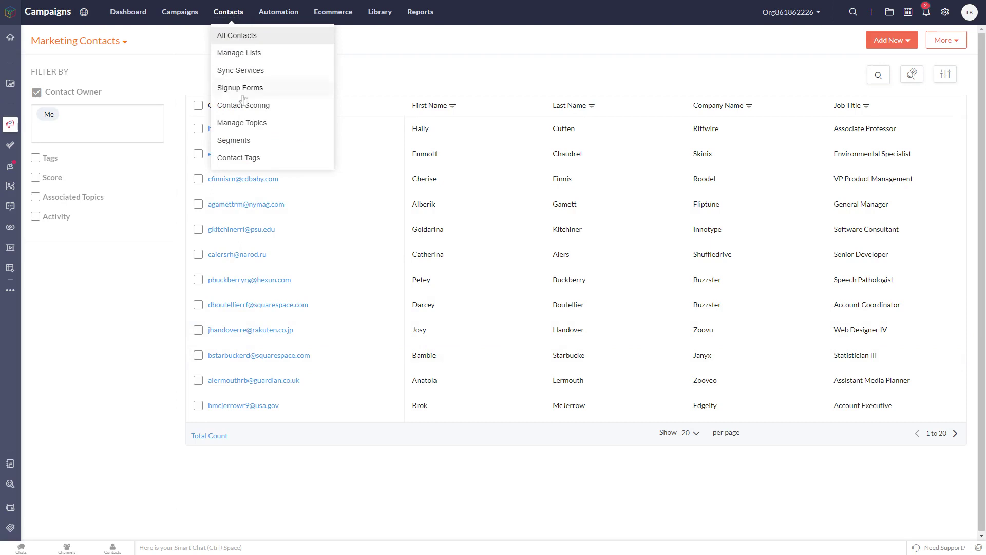
left_click(247, 147)
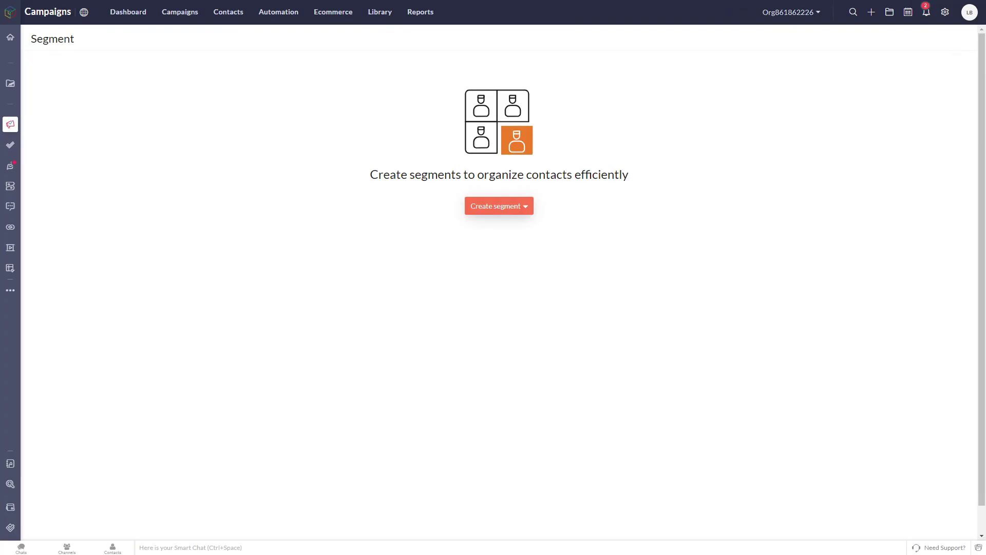
Visit All Contacts, return to Segments, and bring up the Segment and Bulk Segment options
left_click(511, 208)
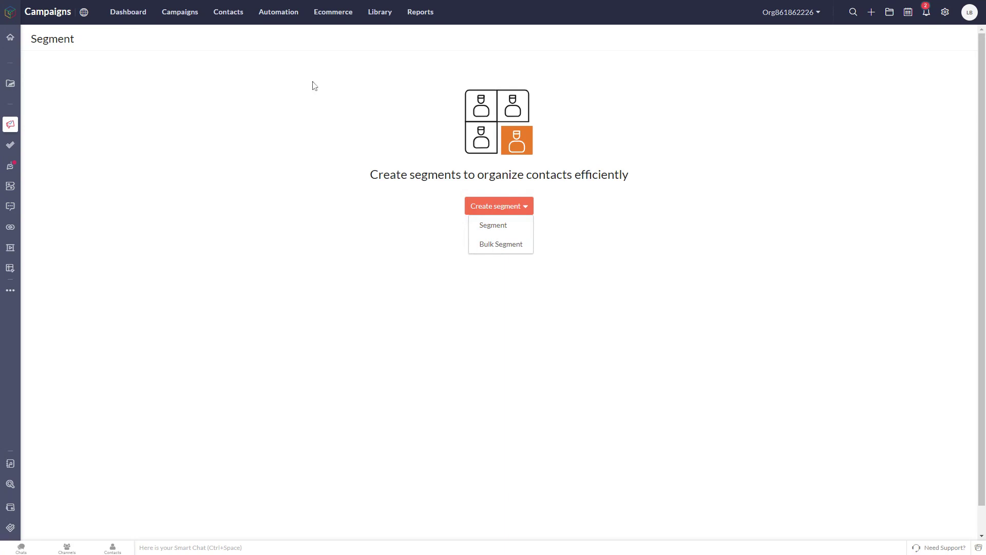
mouse_move(193, 18)
mouse_move(229, 16)
left_click(233, 35)
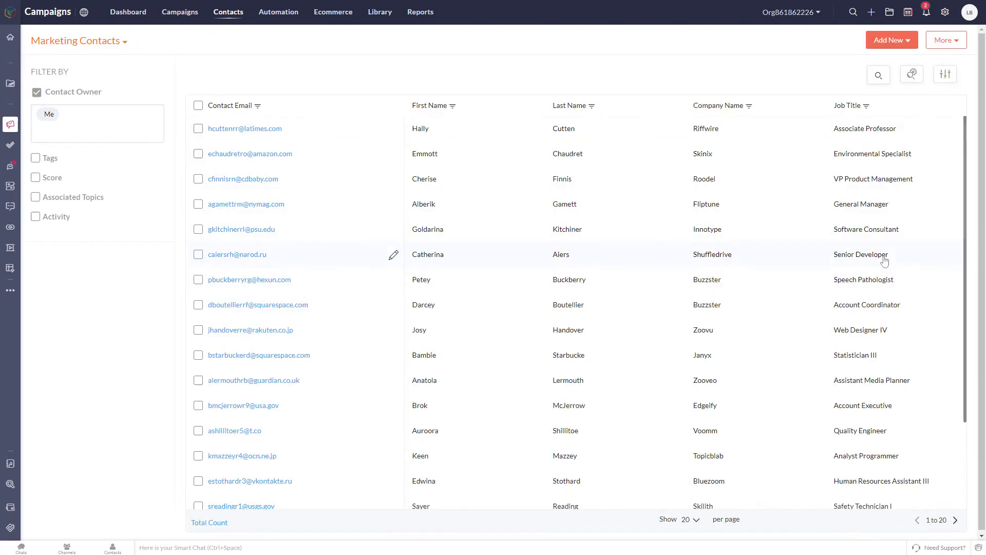
mouse_move(228, 15)
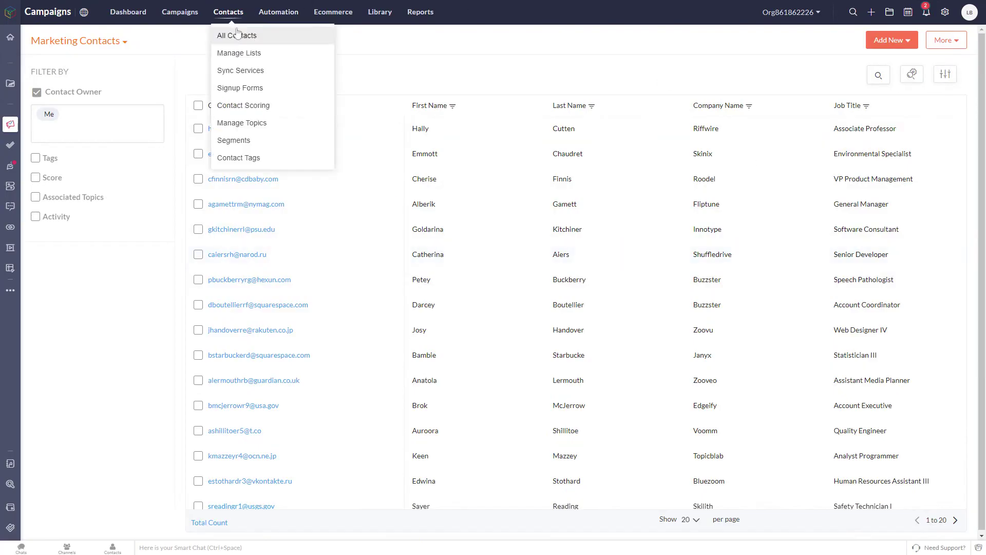
left_click(246, 143)
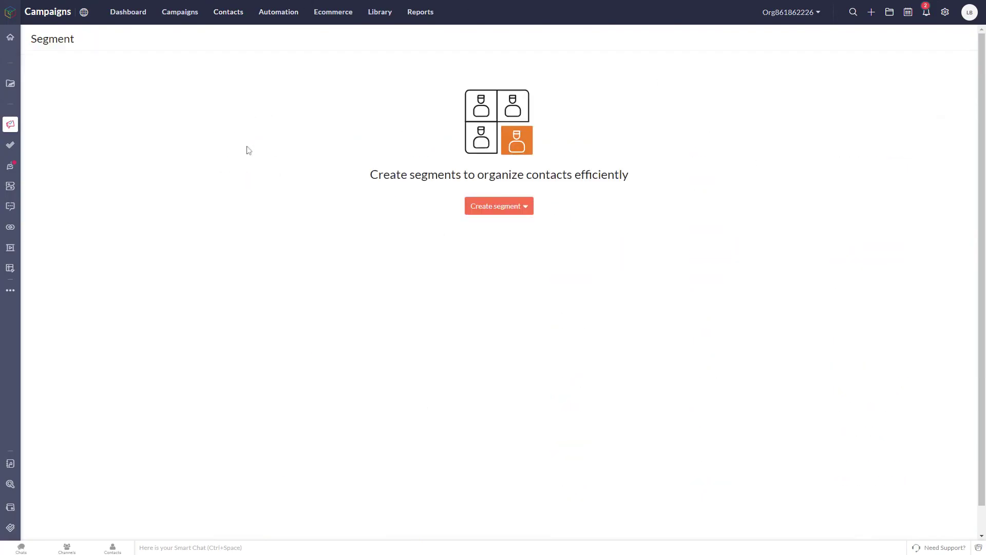
left_click(509, 207)
Start a new segment with the criterion Job Title is 'General Manager'
left_click(493, 225)
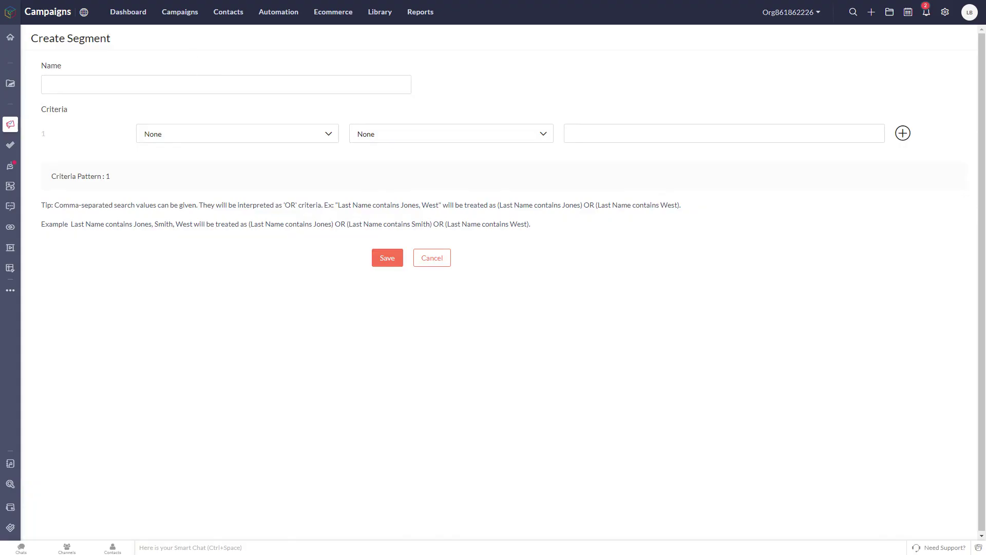
left_click(306, 137)
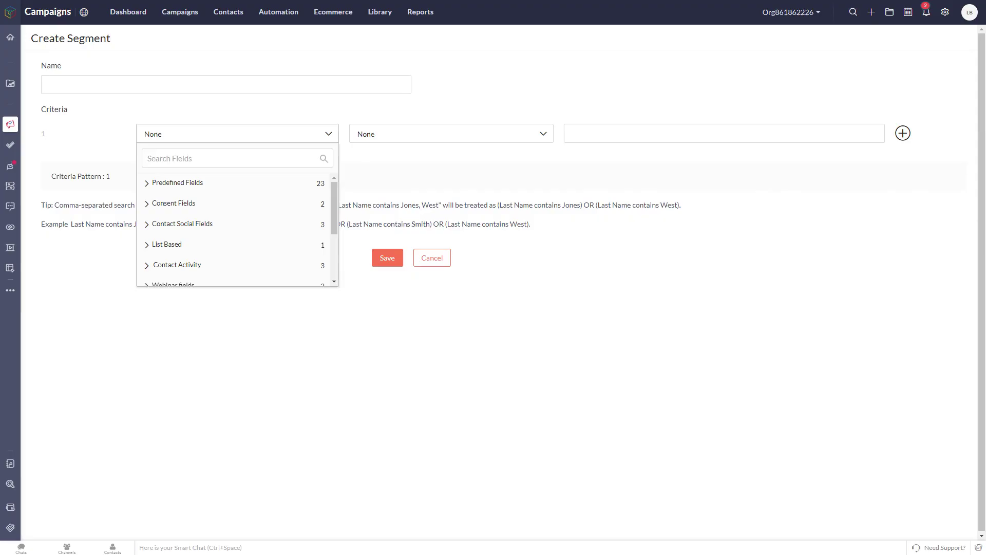
type("title")
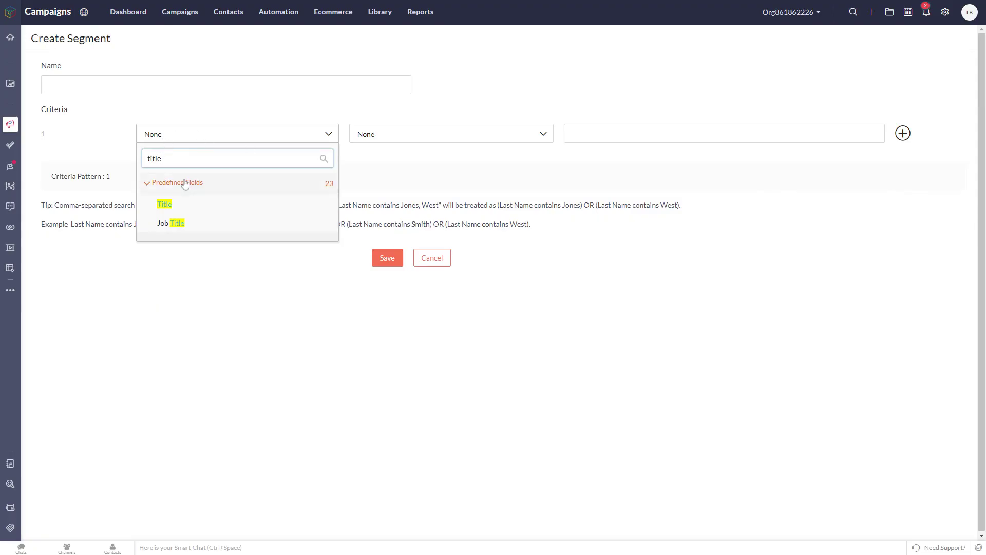
left_click(177, 223)
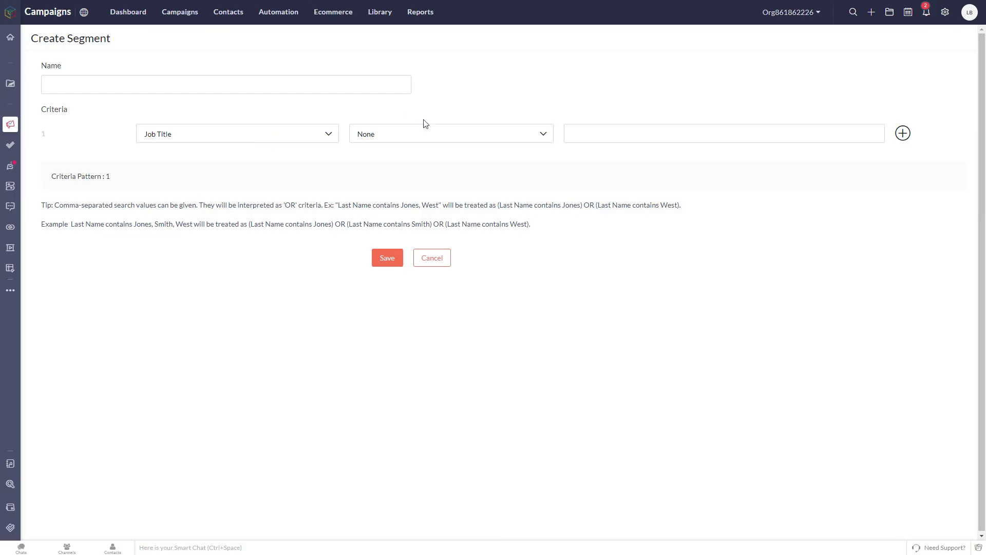
left_click(404, 140)
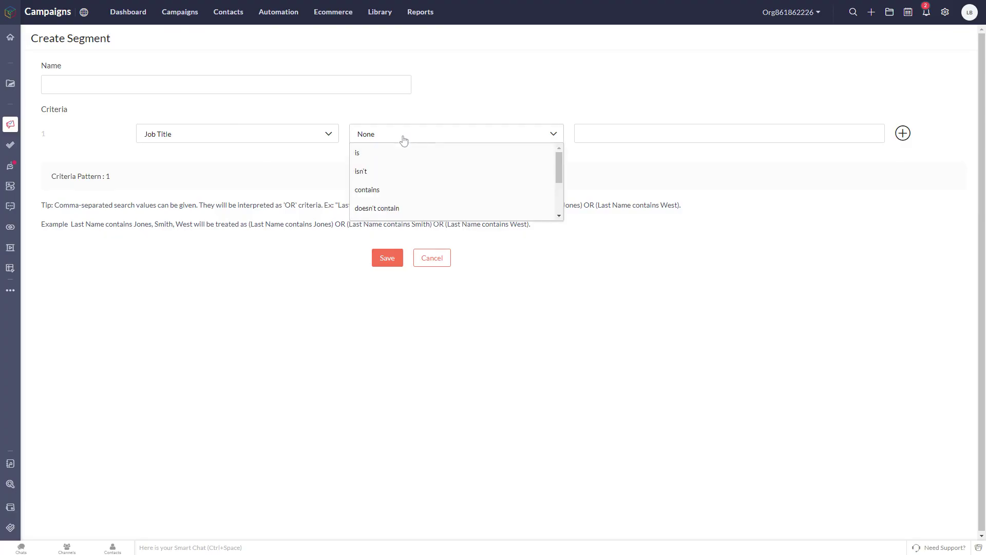
left_click(386, 163)
left_click(644, 134)
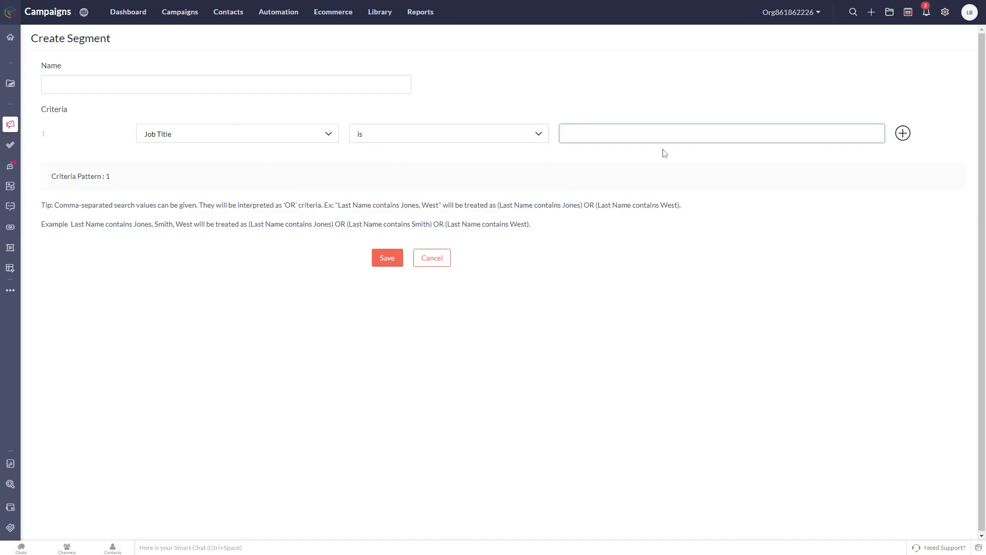
type("General Manager")
Name the segment 'General Managers'
left_click(183, 84)
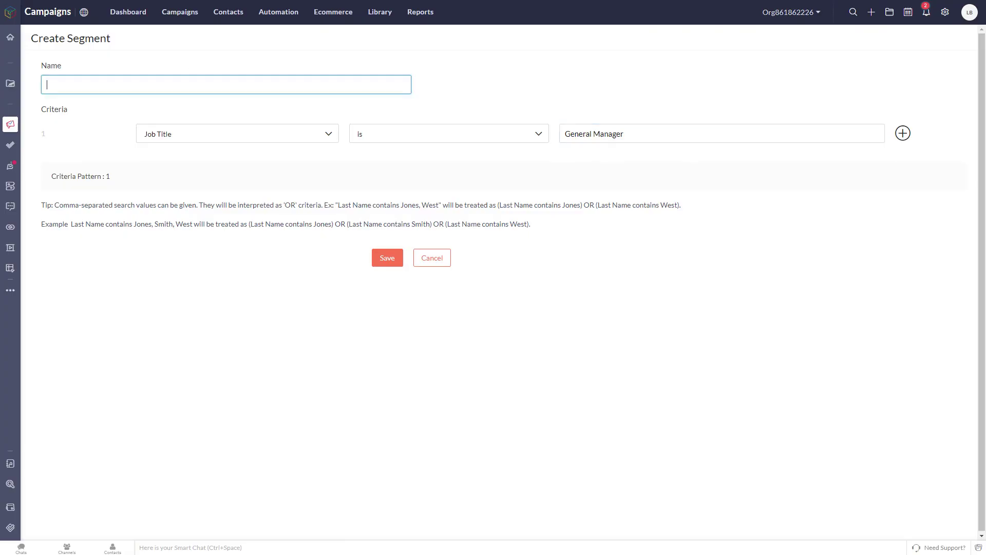
type("all")
key("BackSpace")
key("BackSpace")
key("BackSpace")
type("General Managers")
Save the General Managers segment and display its total of 9 matching contacts
left_click(390, 262)
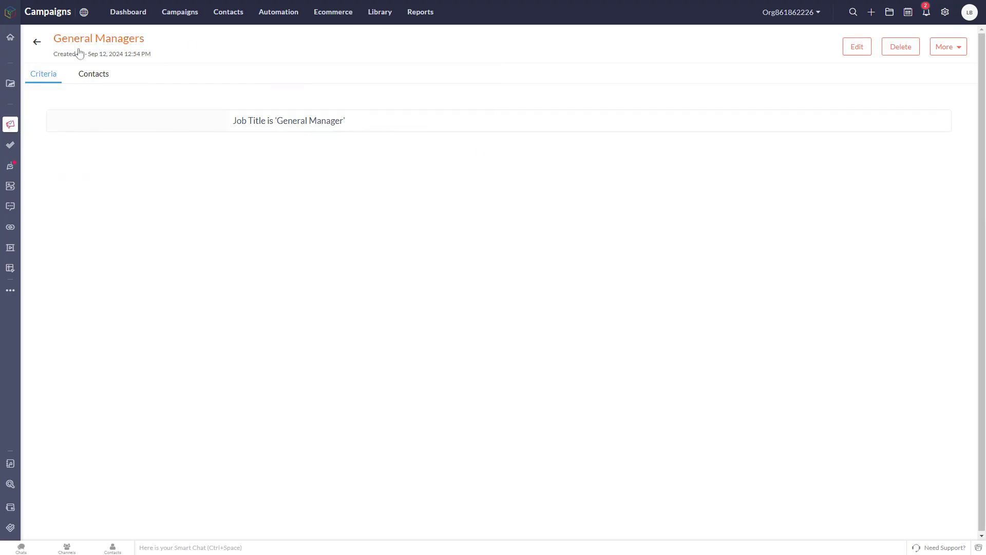
left_click(91, 77)
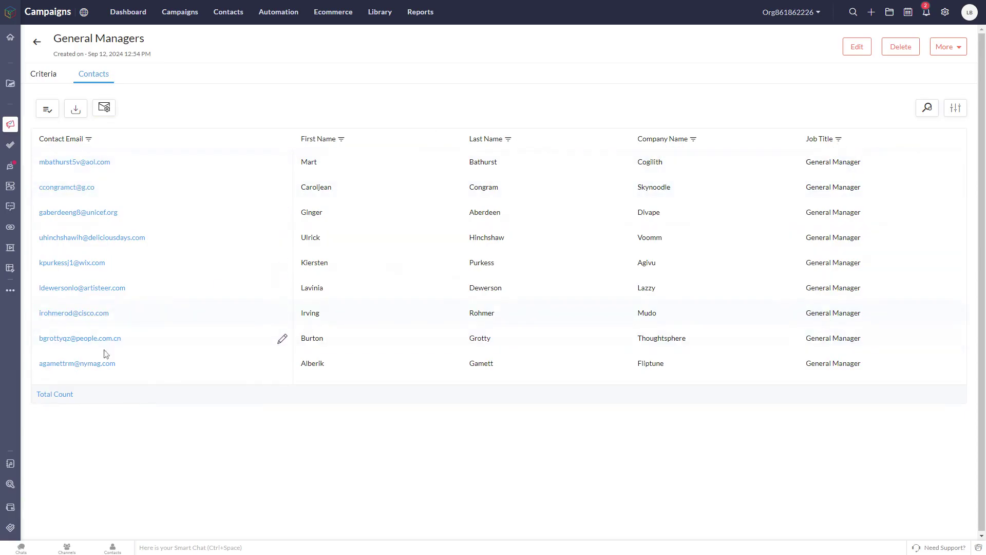
left_click(65, 394)
Edit the segment and rename it from General Managers to 'All Managers'
left_click(857, 48)
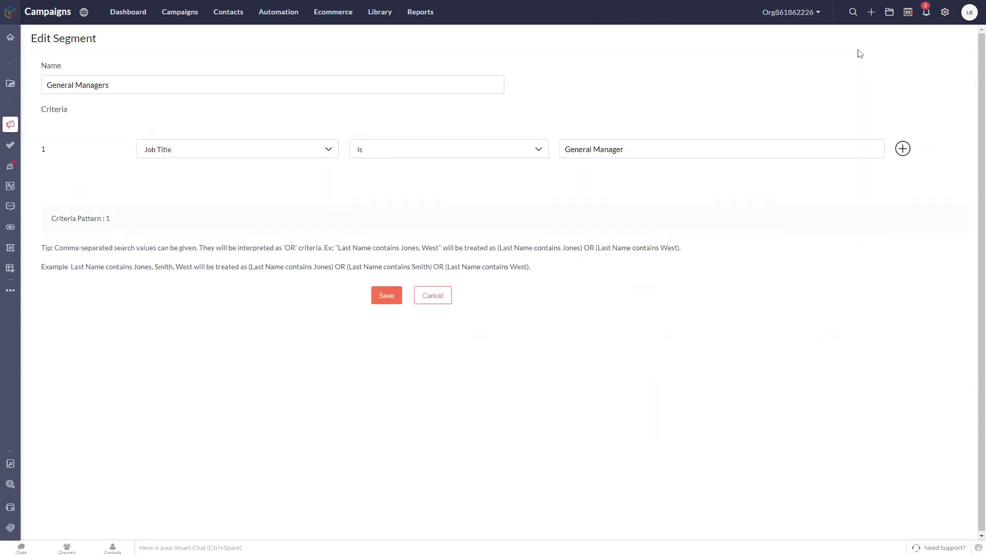
double_click(60, 85)
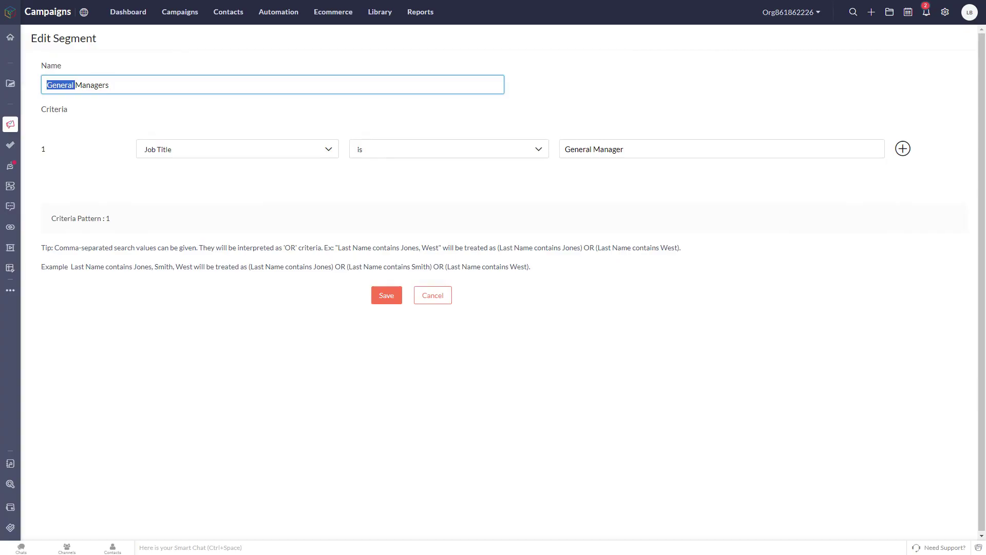
type("All")
Change the criterion to Job Title contains 'Manager'
left_click(450, 150)
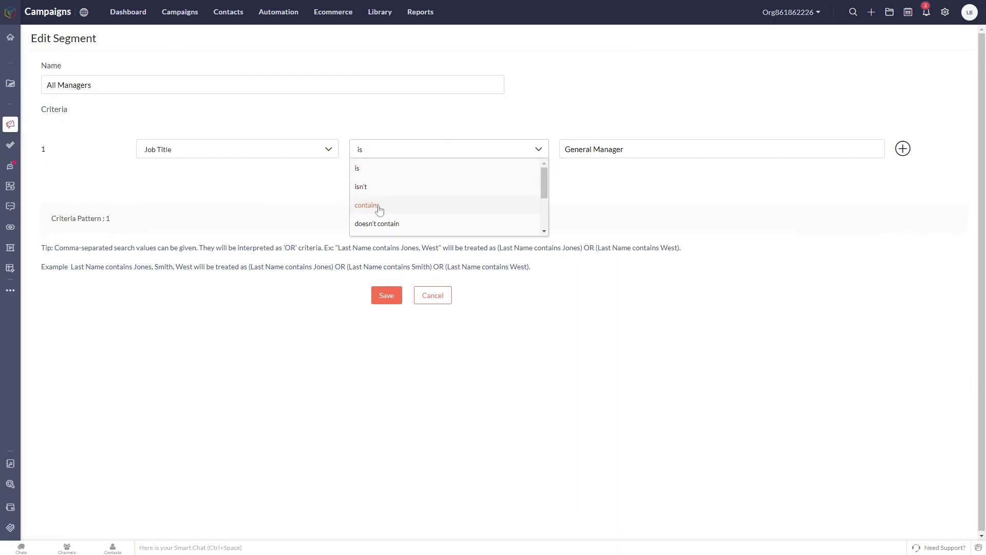
left_click(379, 206)
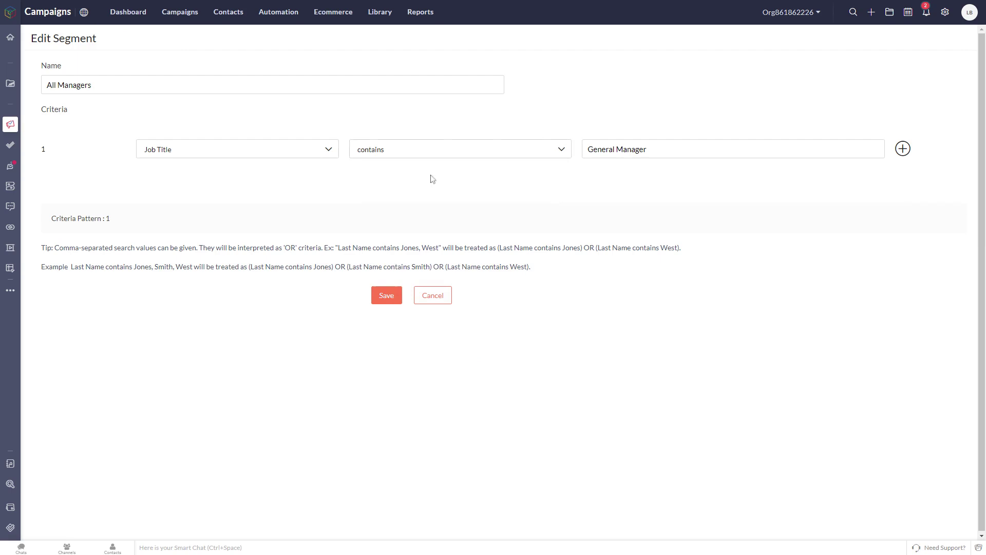
double_click(601, 149)
key("BackSpace")
key("Delete")
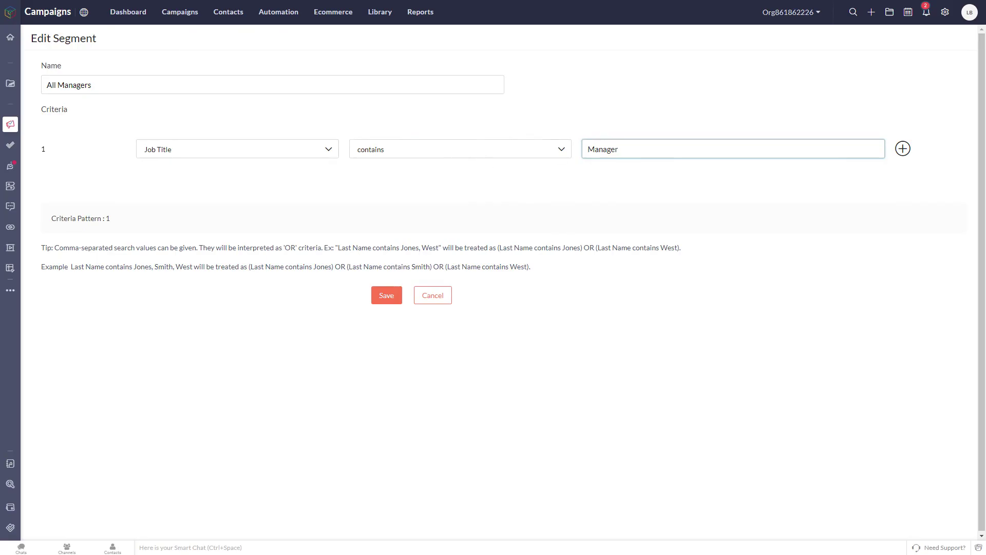
Save the All Managers segment and display its total of 47 matching contacts
left_click(391, 300)
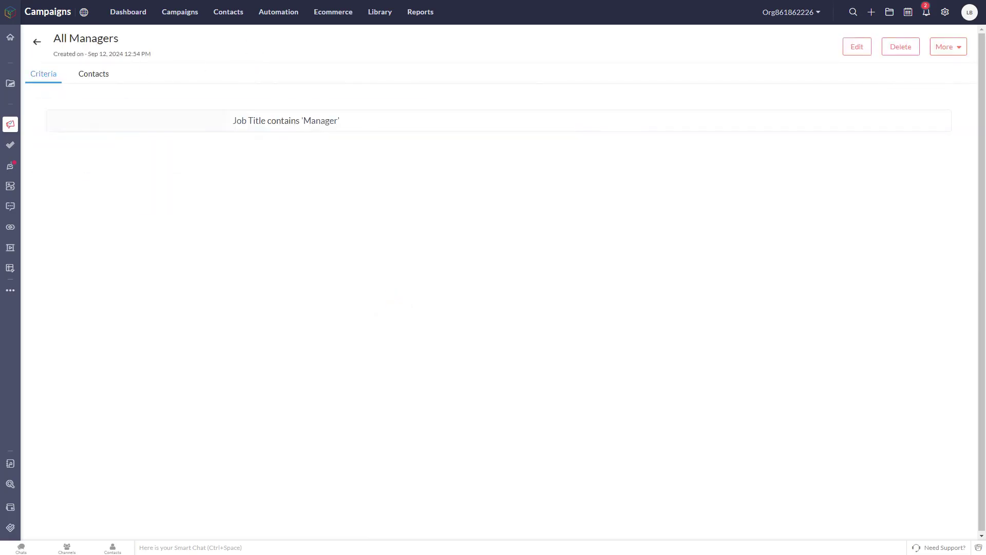
left_click(94, 75)
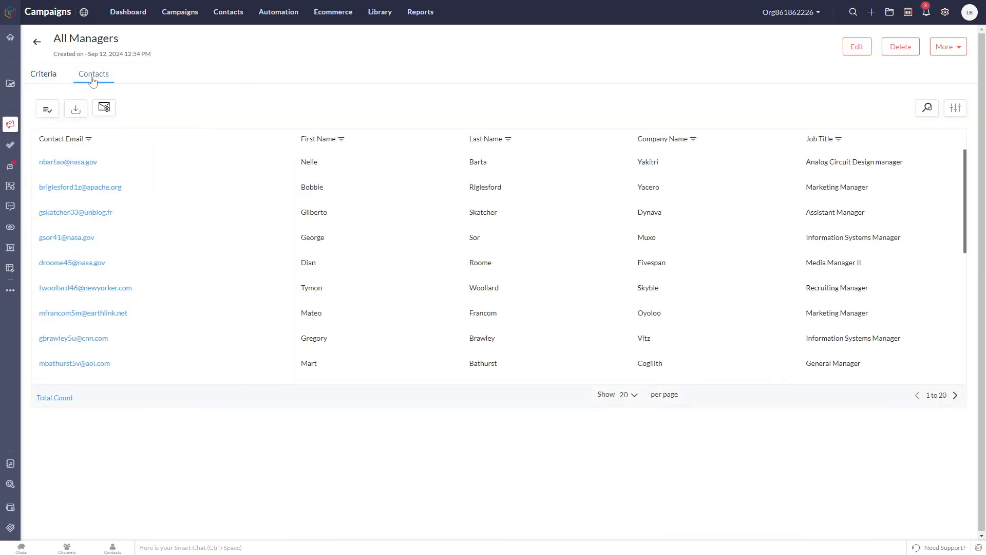
left_click(54, 399)
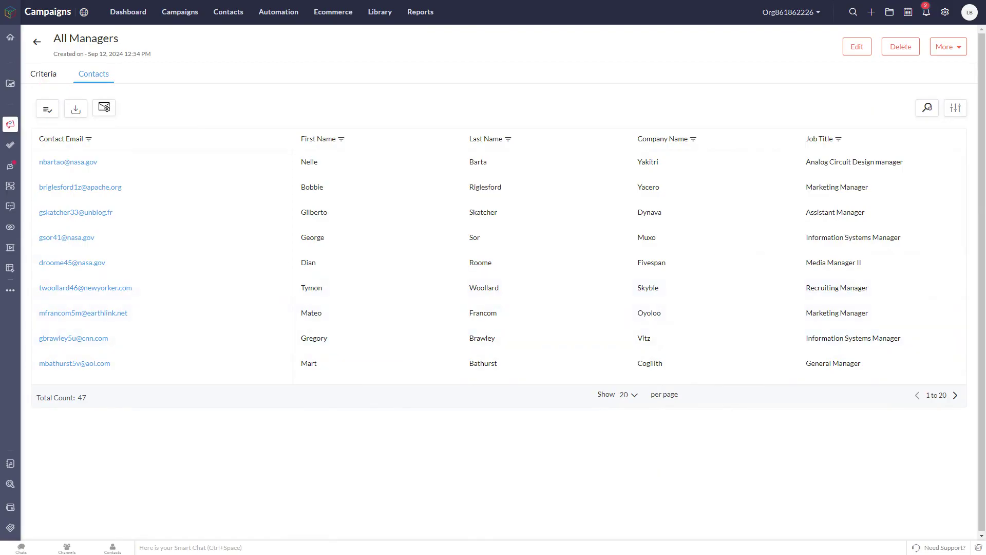
Go back to the All Contacts list of marketing contacts
mouse_move(231, 16)
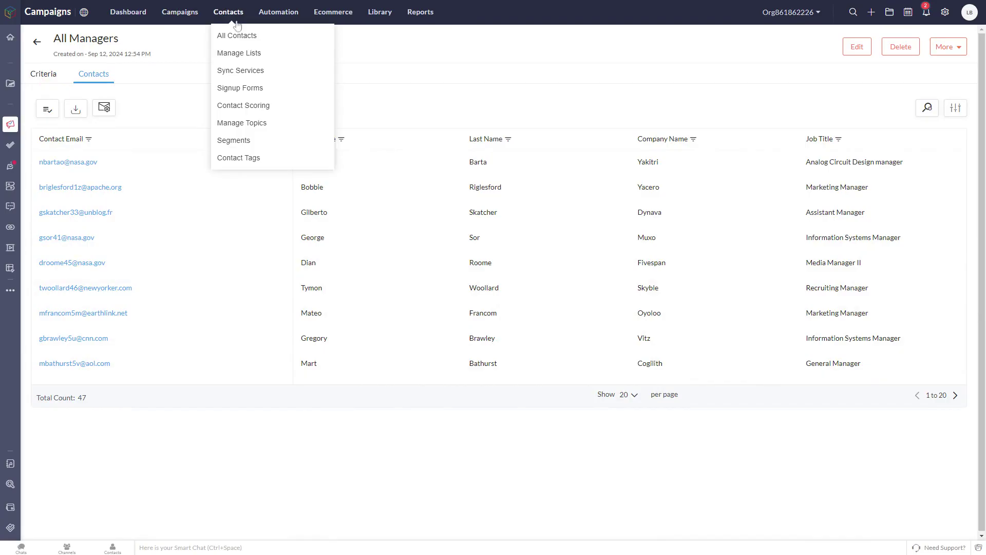
left_click(242, 39)
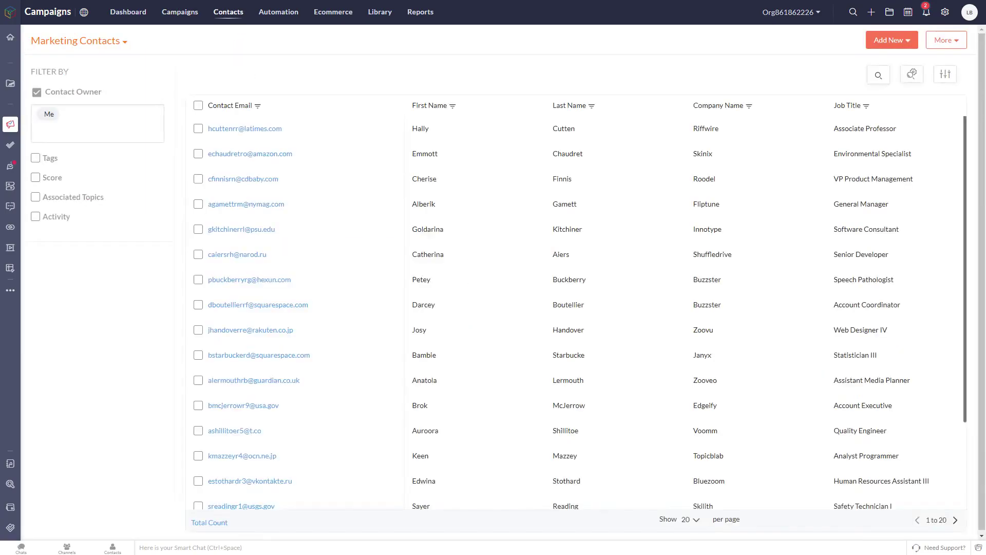